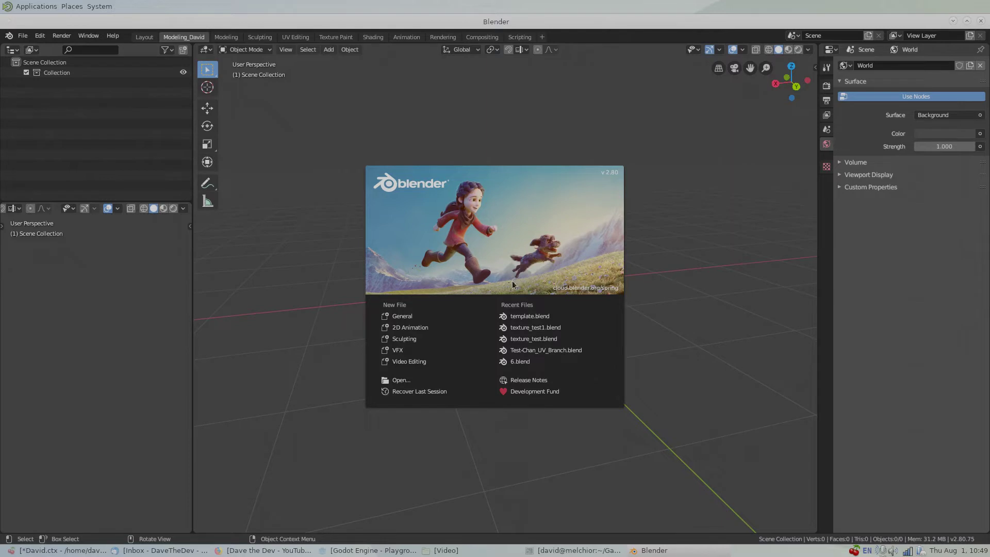
Close Blender's startup splash screen to reveal the empty 3D scene
click(545, 230)
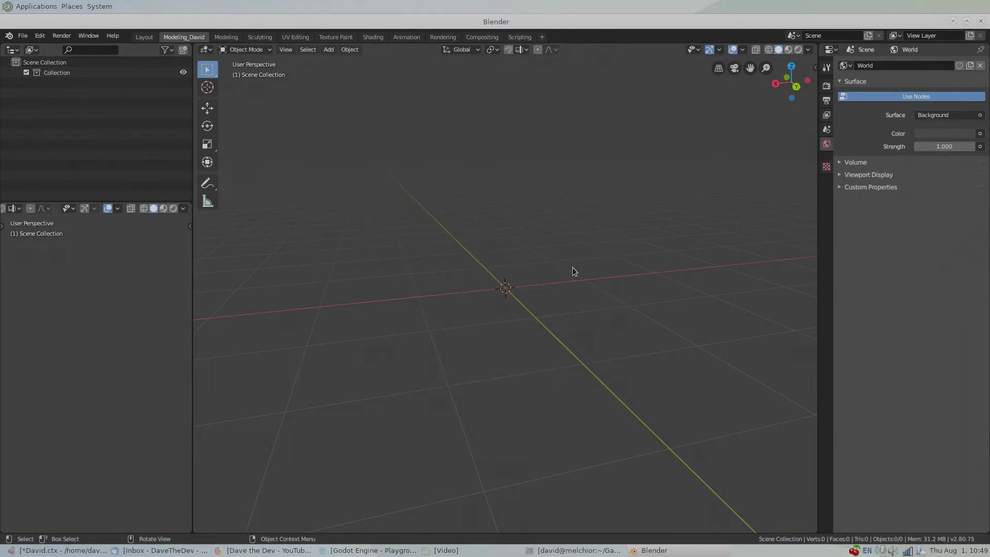
Add a 32-segment, 16-ring UV sphere of 1 m radius, zoom in and enter Edit Mode
key(shift+a)
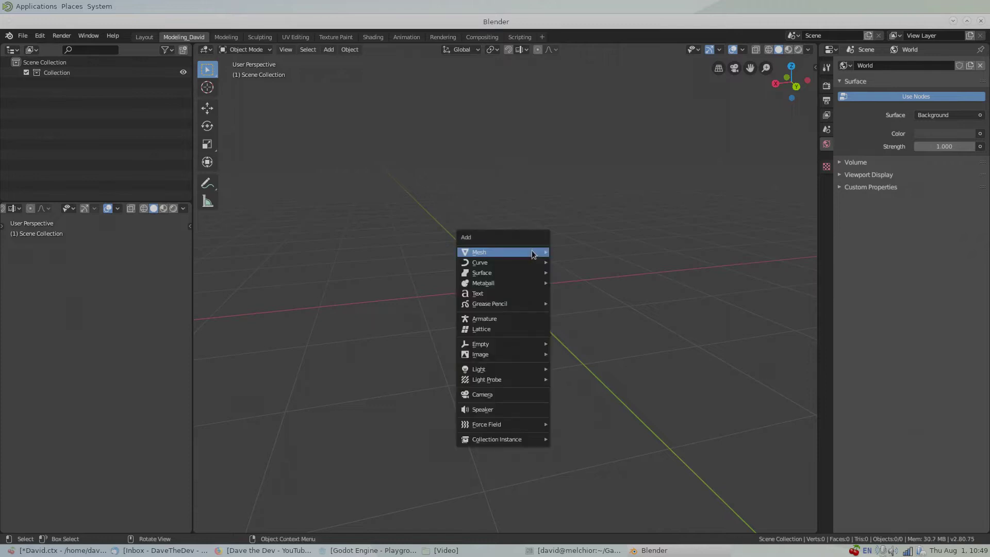
mouse_move(531, 252)
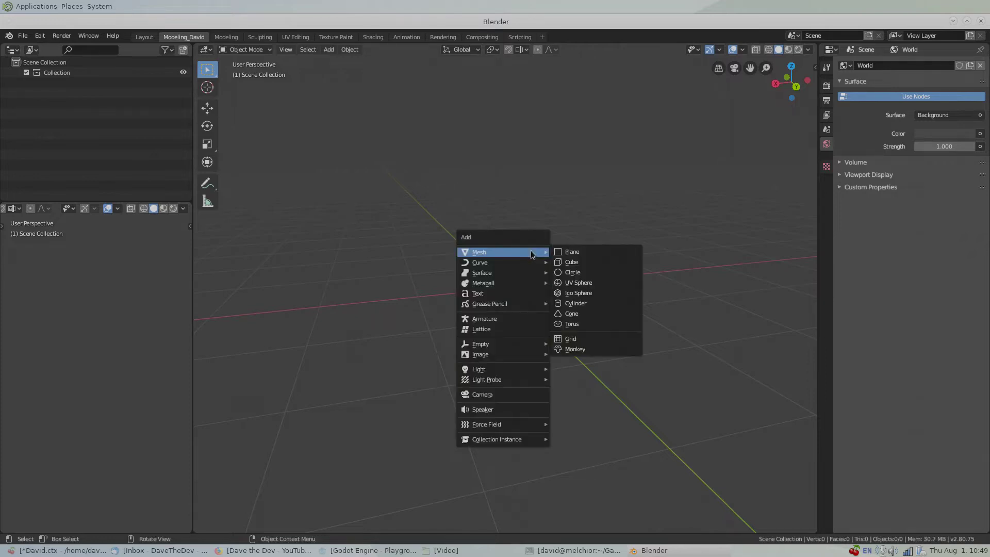
click(587, 287)
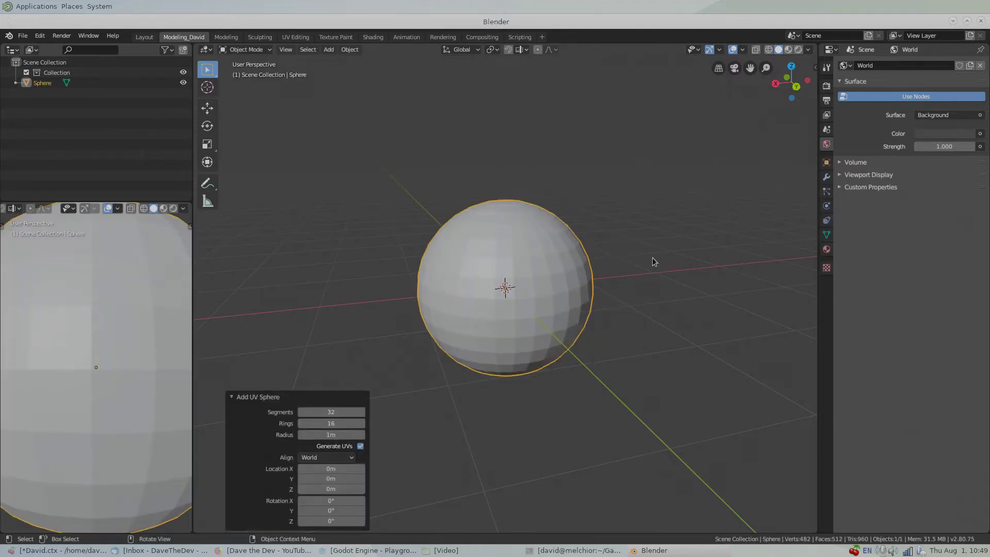
scroll(647, 260, up, 2)
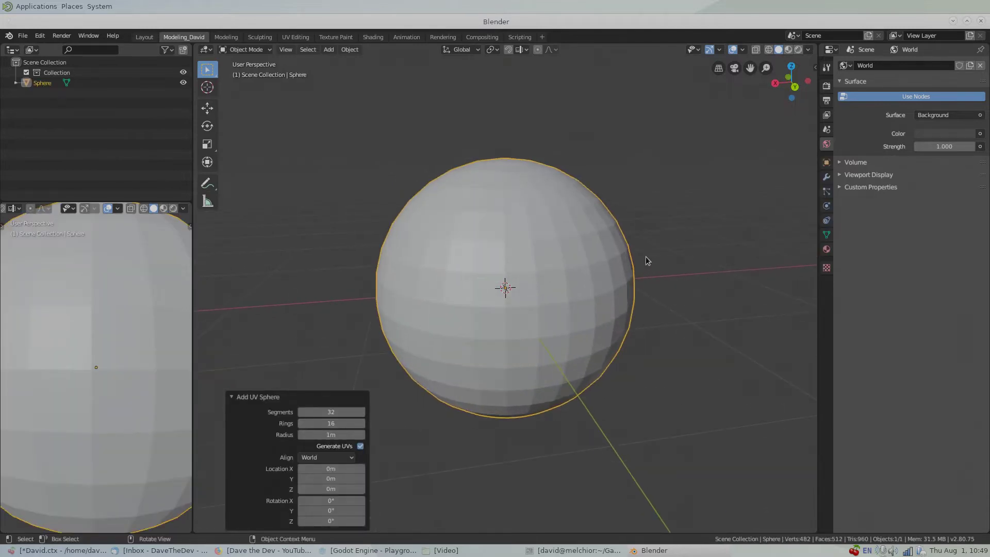
key(Tab)
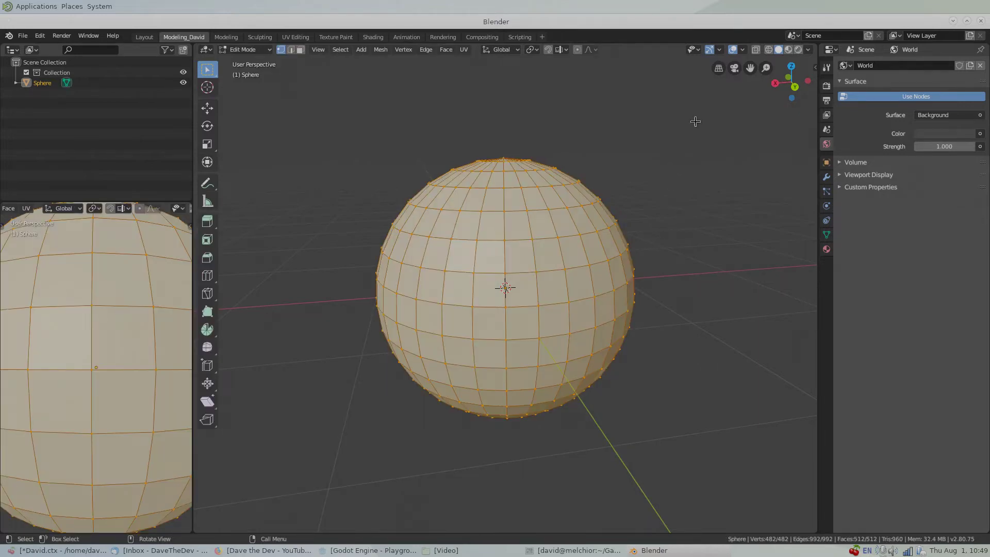
Try the vertex and split normal overlays, turning each on and back off
click(743, 50)
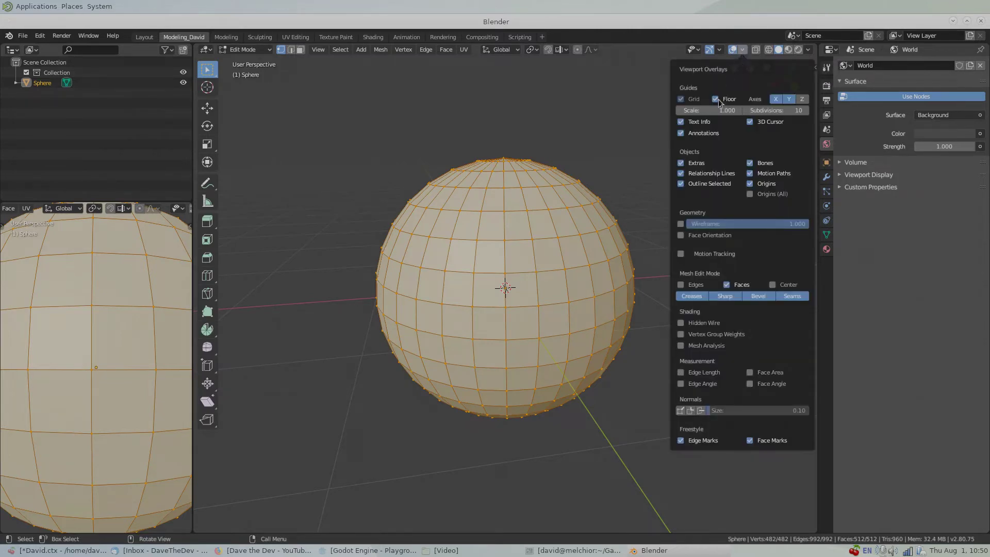
click(681, 410)
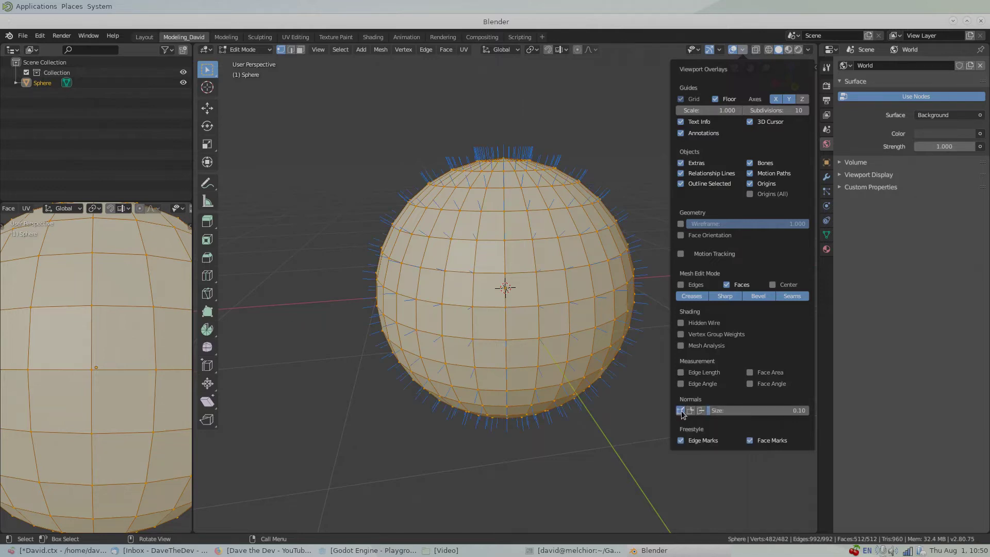
click(681, 411)
click(691, 411)
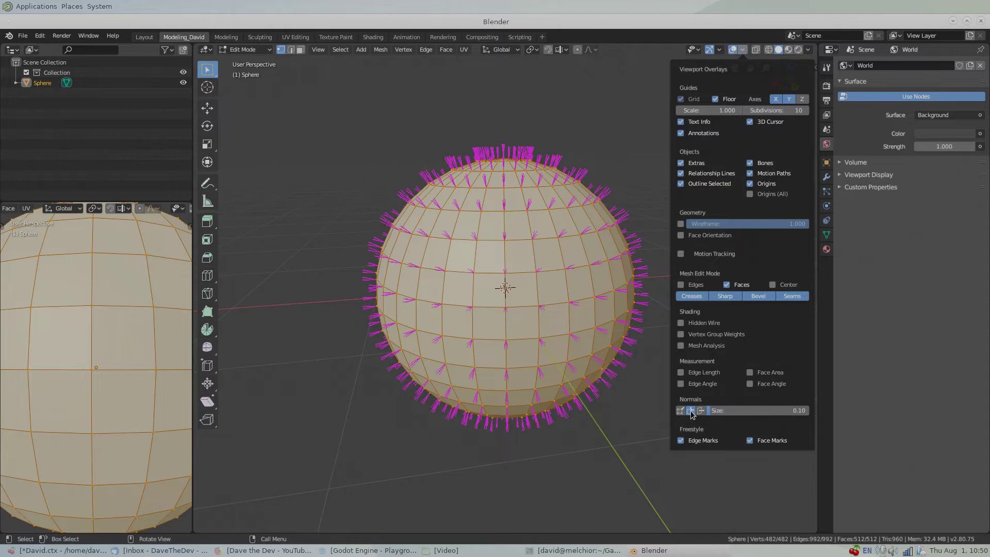
click(691, 411)
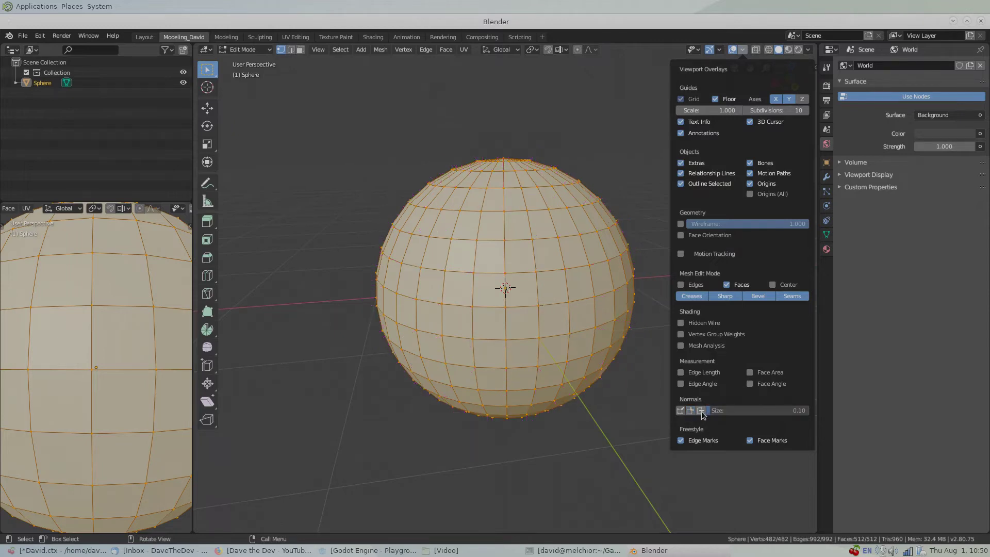
Show the sphere's face normals with a normal display size of 0.1
click(701, 411)
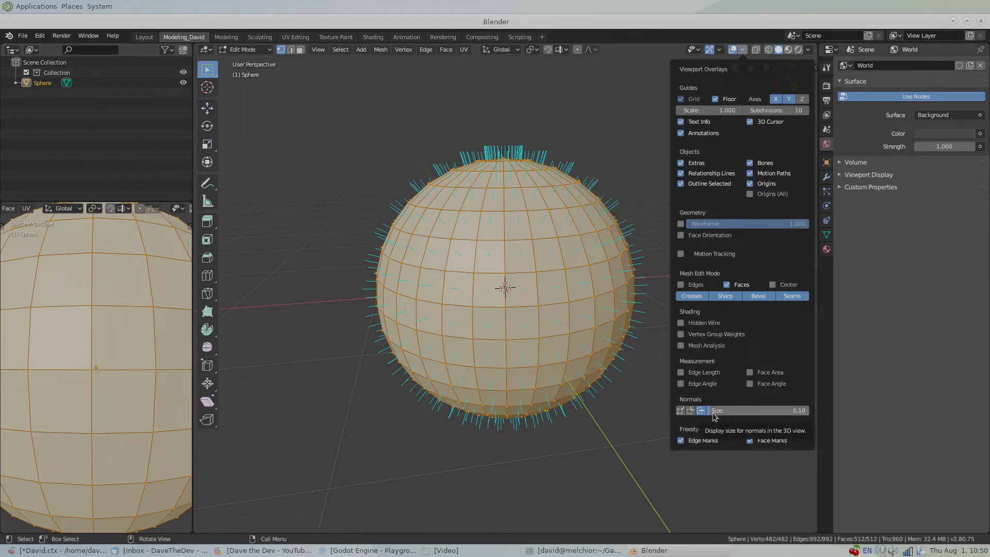
drag(714, 413, 748, 412)
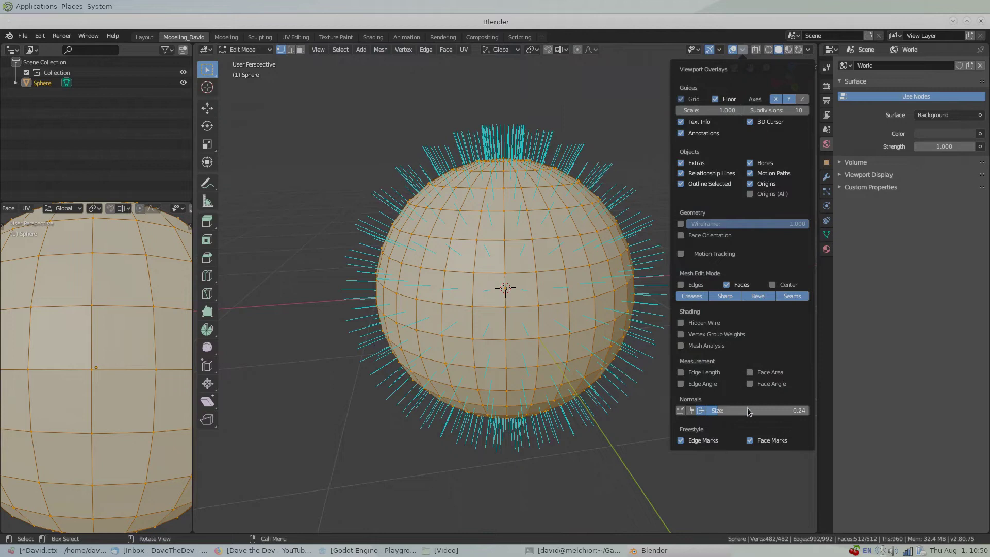
click(740, 410)
text(0.1)
key(Return)
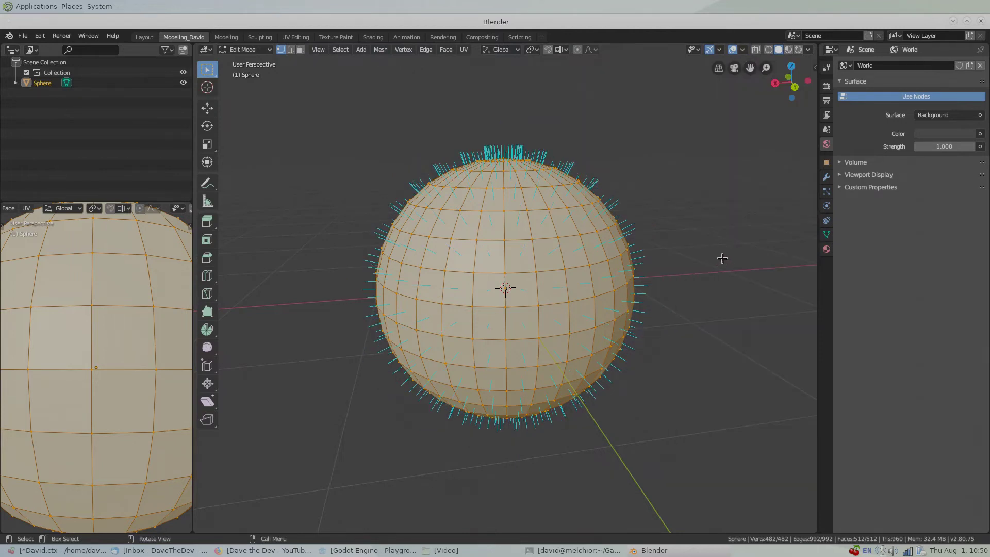
Turn off the face-normal overlay, adjust the view, and return the sphere to Object Mode
click(742, 50)
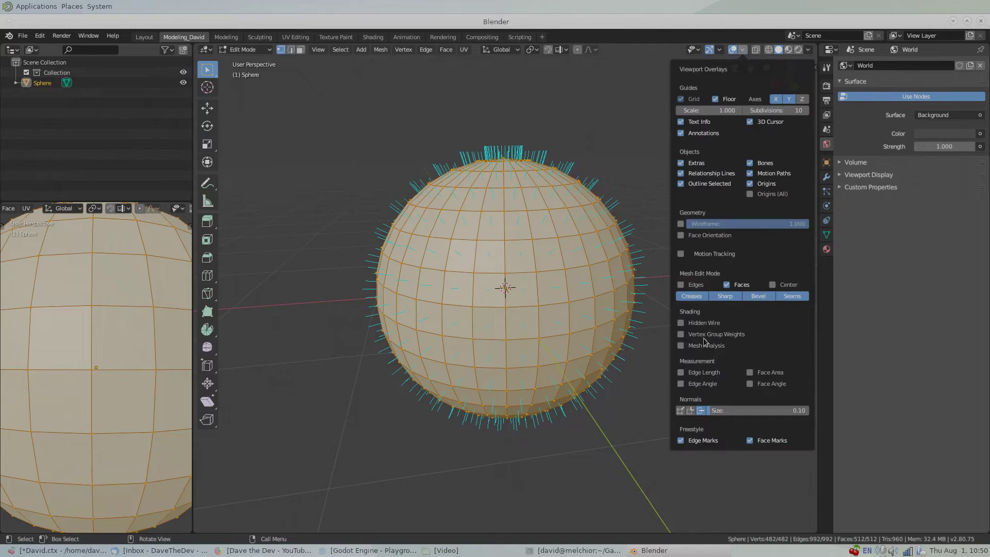
click(703, 411)
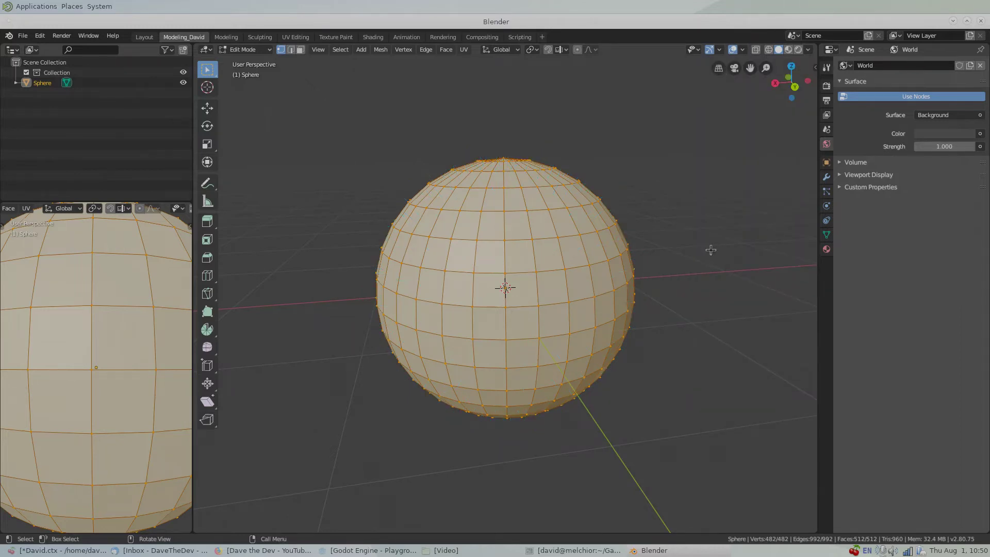
scroll(685, 291, up, 3)
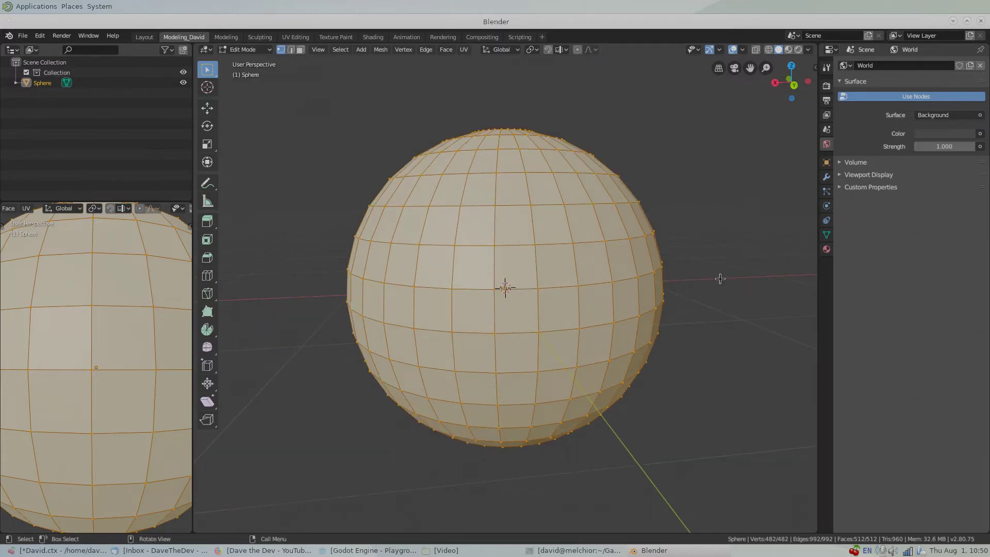
middle_drag(725, 281, 731, 237)
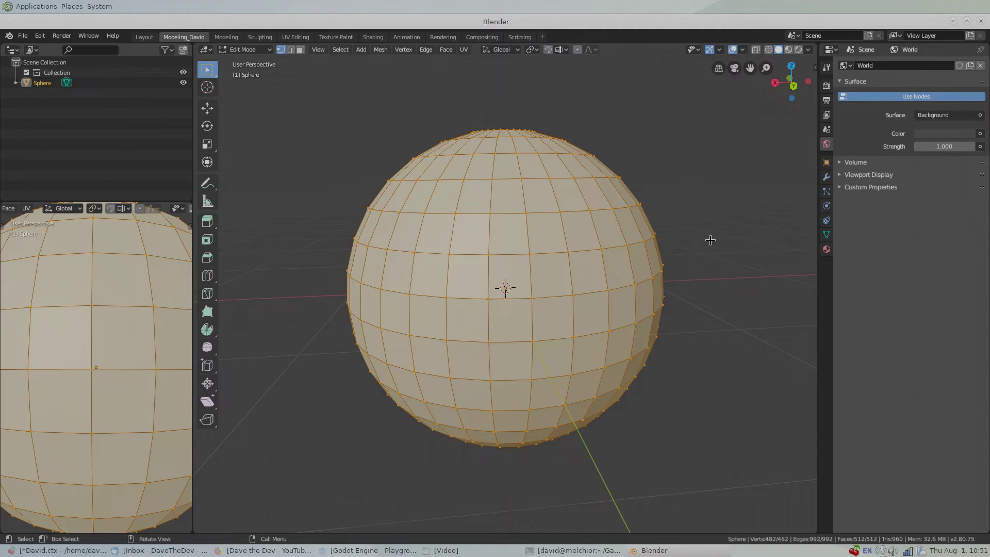
key(Tab)
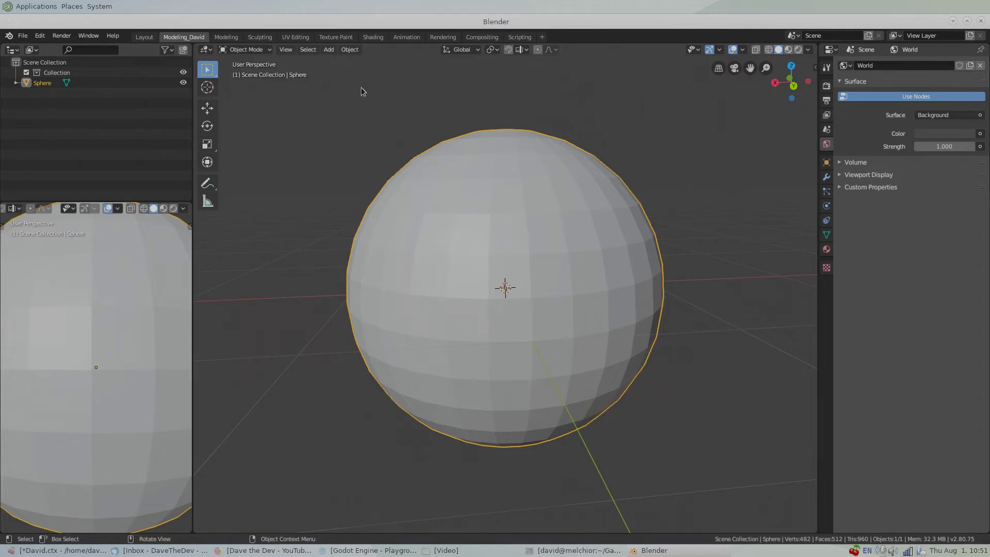
Apply Shade Smooth to the sphere and switch it into Edit Mode
click(352, 52)
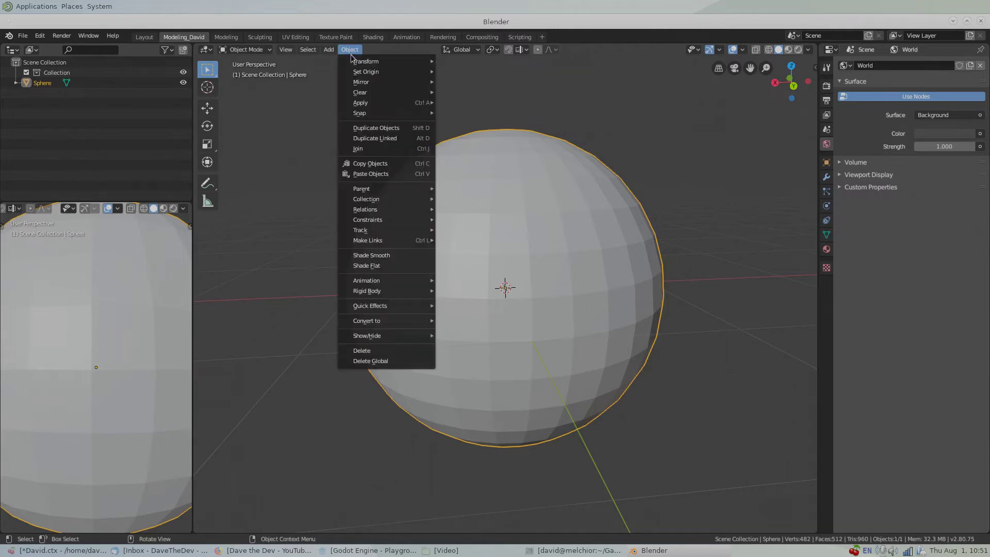
click(393, 256)
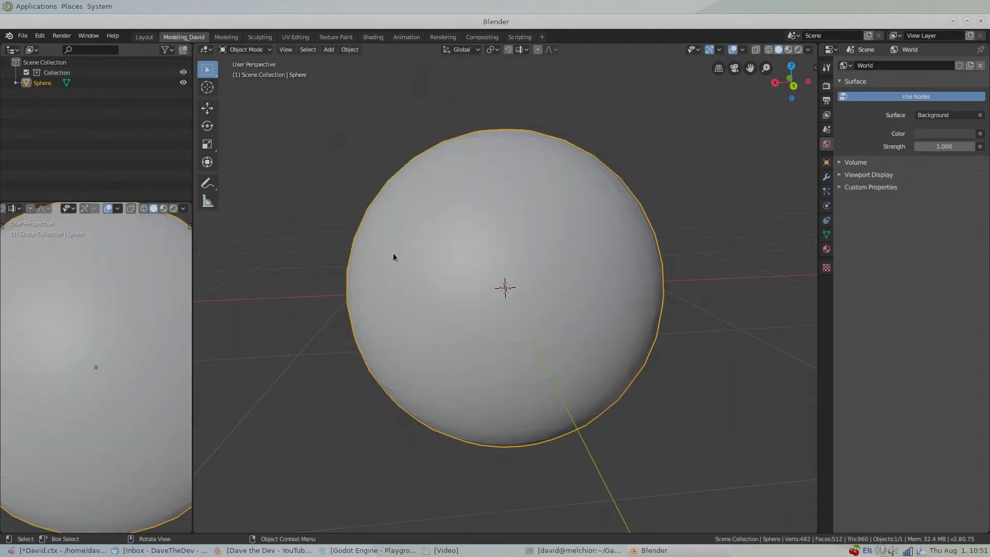
click(742, 50)
key(Tab)
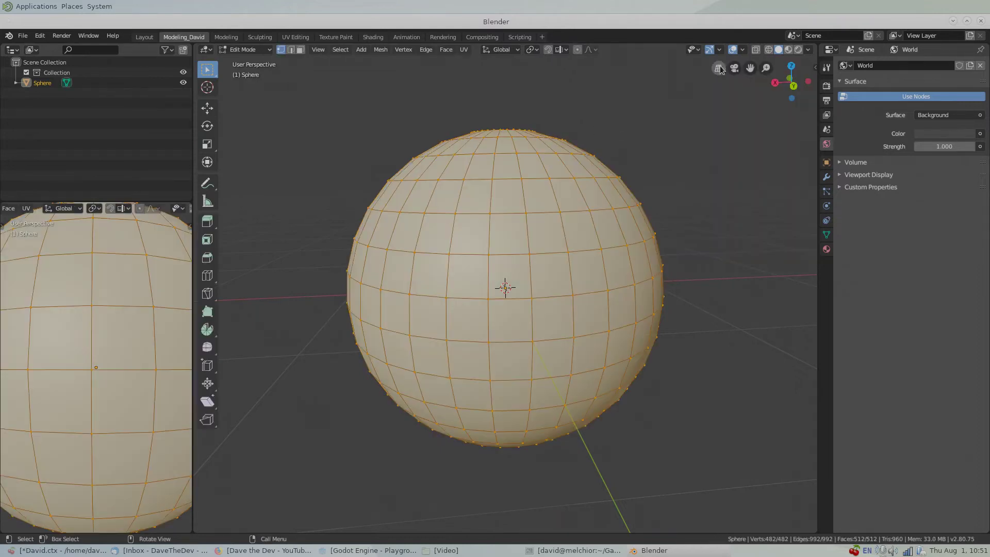
Briefly show the vertex normals, then hide them and go back to Object Mode
click(743, 49)
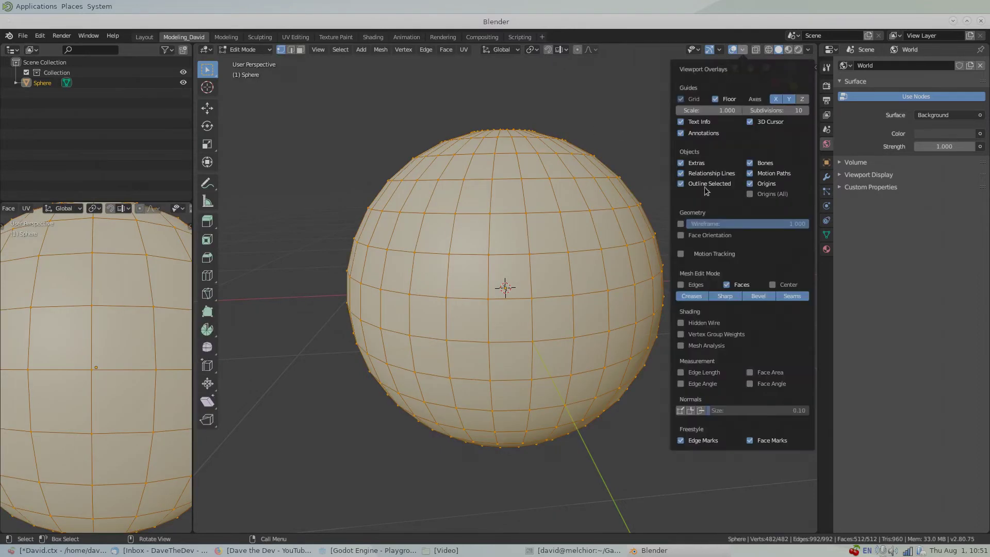
click(681, 411)
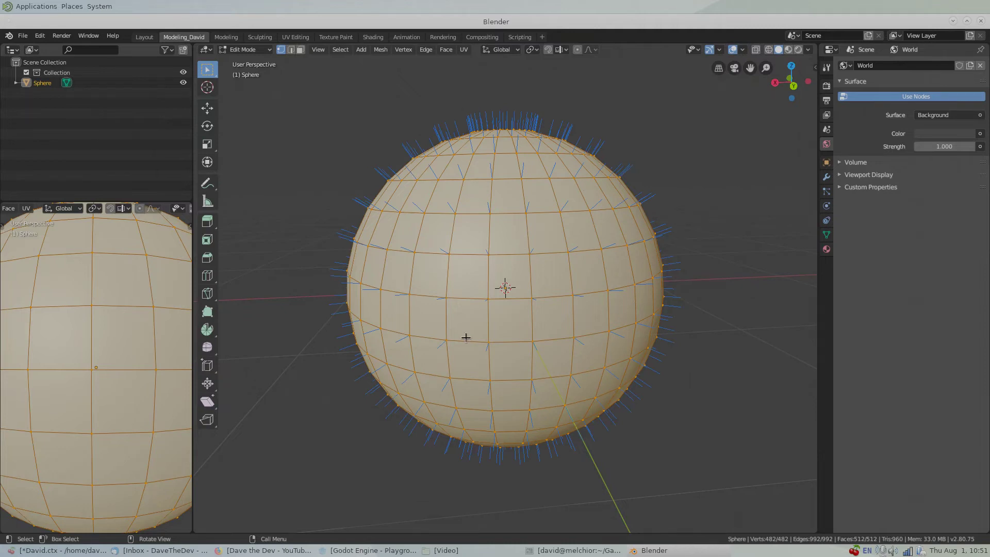
click(742, 49)
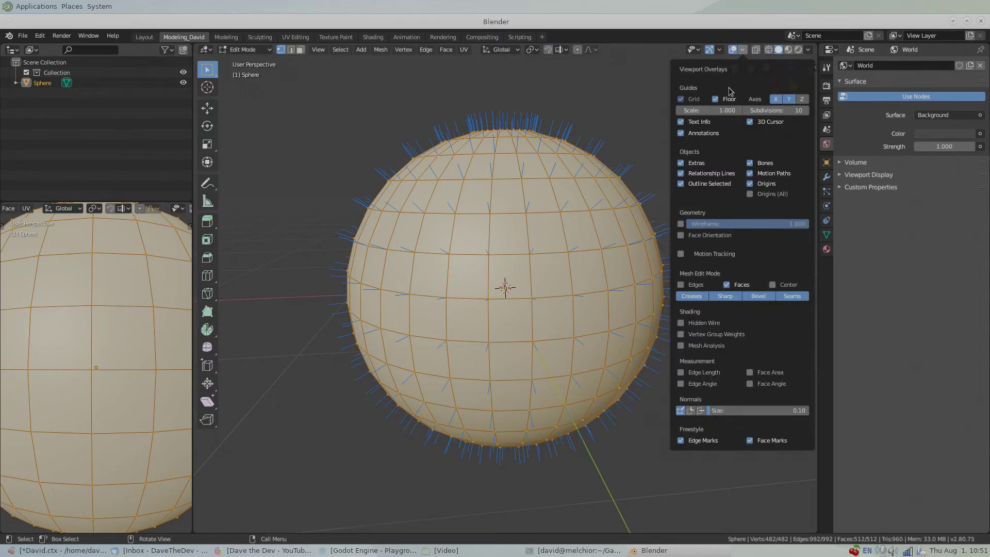
click(681, 410)
key(Tab)
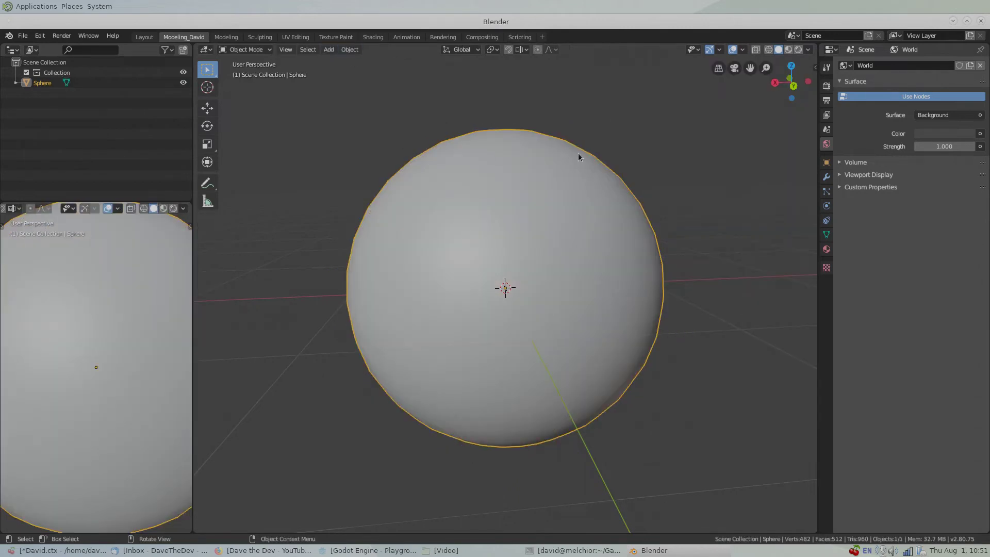
Apply Shade Flat to the sphere, then enter Edit Mode with the normals overlay enabled
click(350, 50)
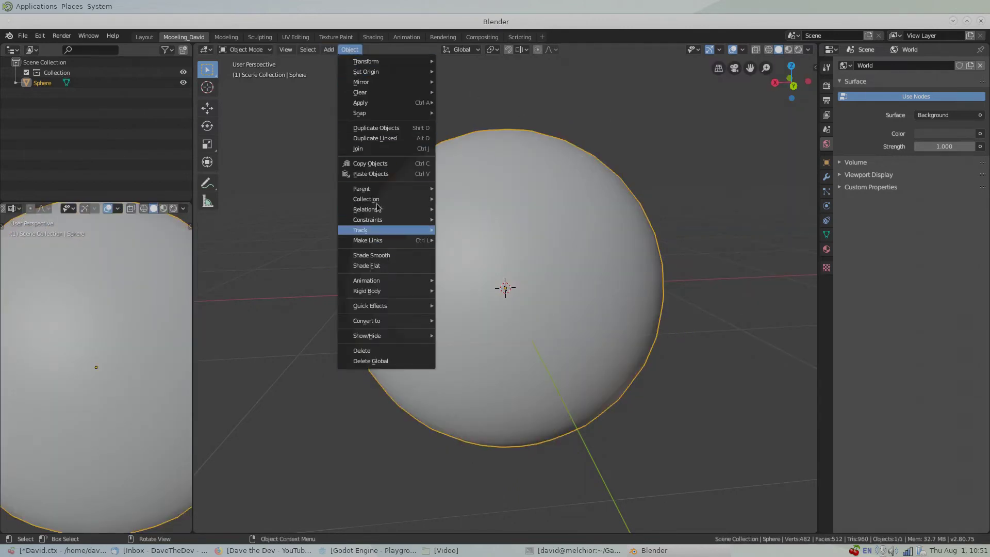
click(379, 265)
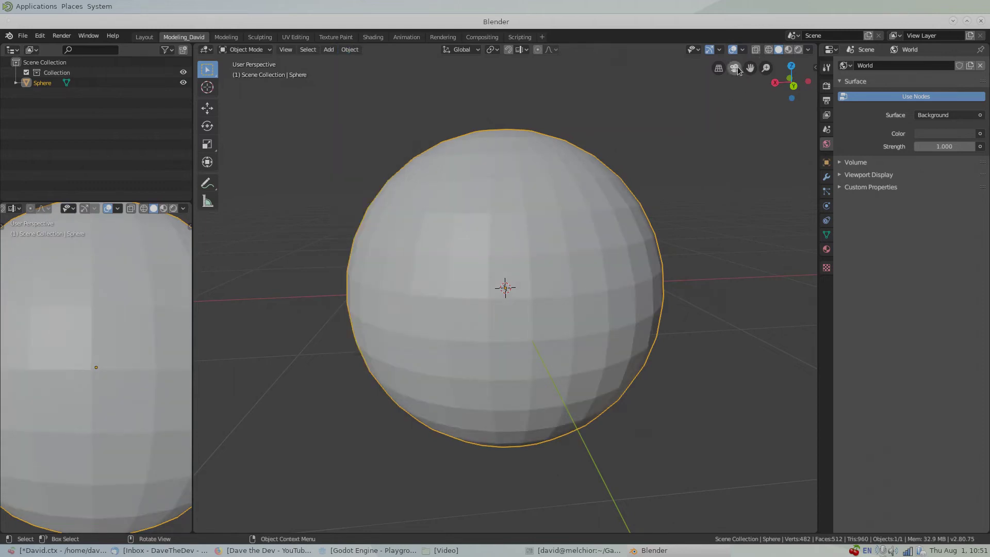
click(745, 51)
key(Tab)
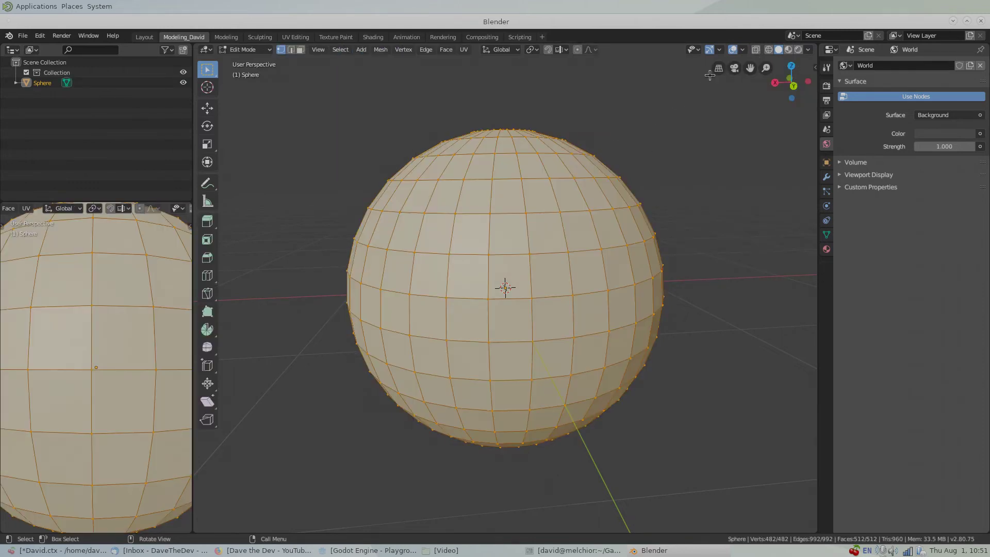
click(744, 51)
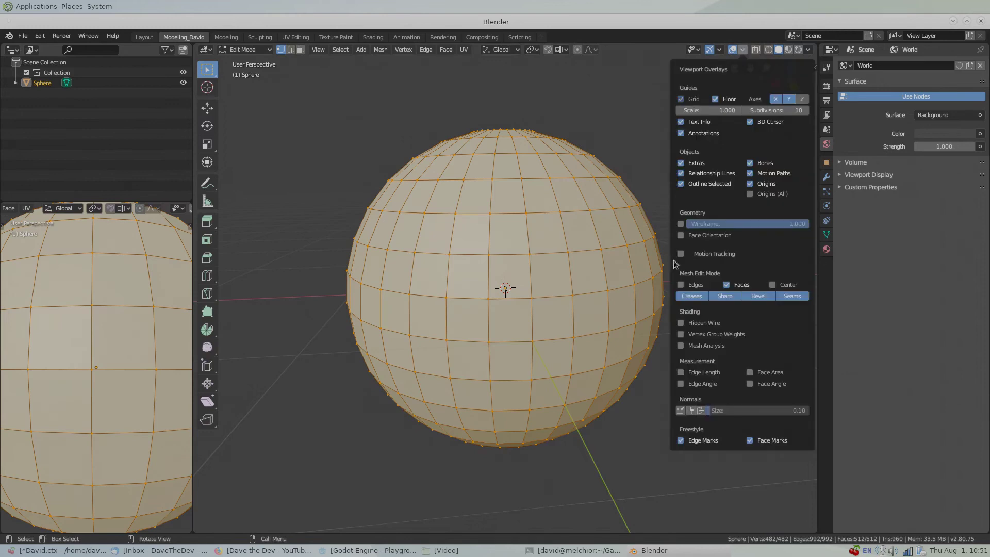
click(700, 414)
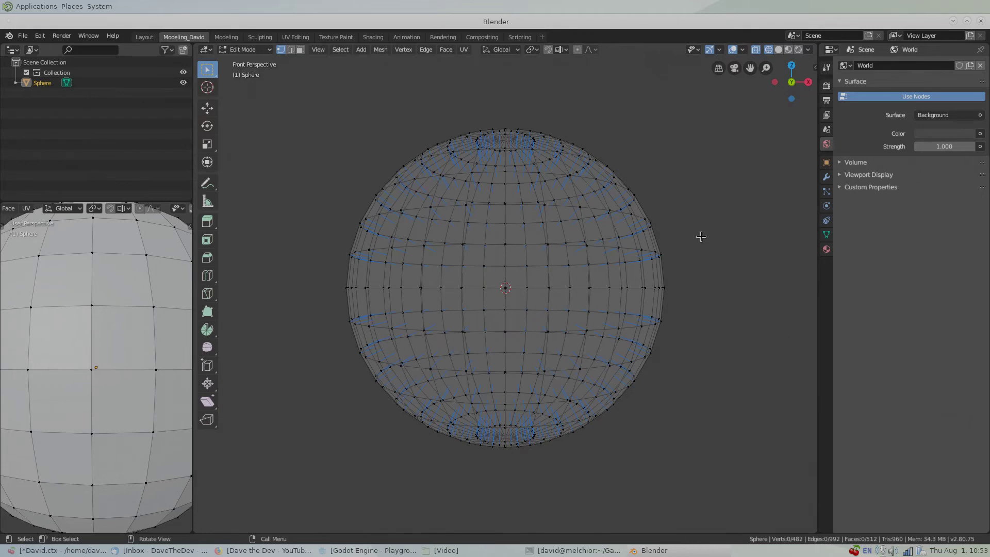
Tilt the view to inspect the inward-pointing normals, then select all of the mesh
middle_drag(731, 139, 636, 175)
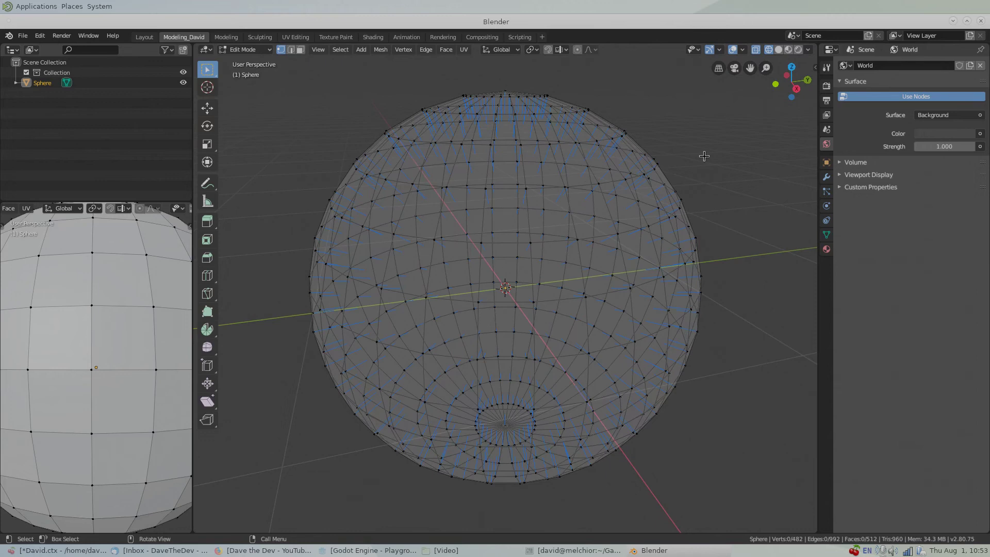
middle_drag(714, 191, 689, 198)
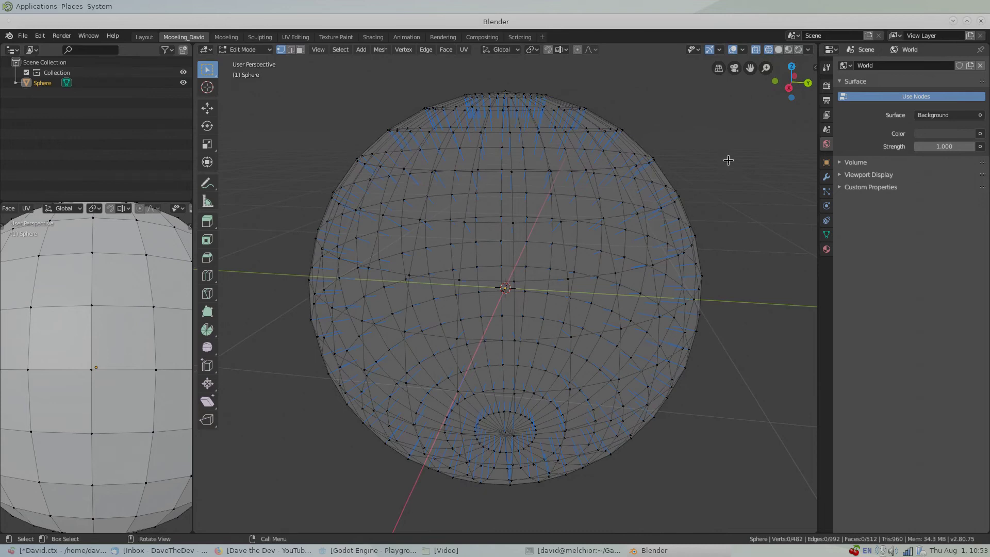
key(a)
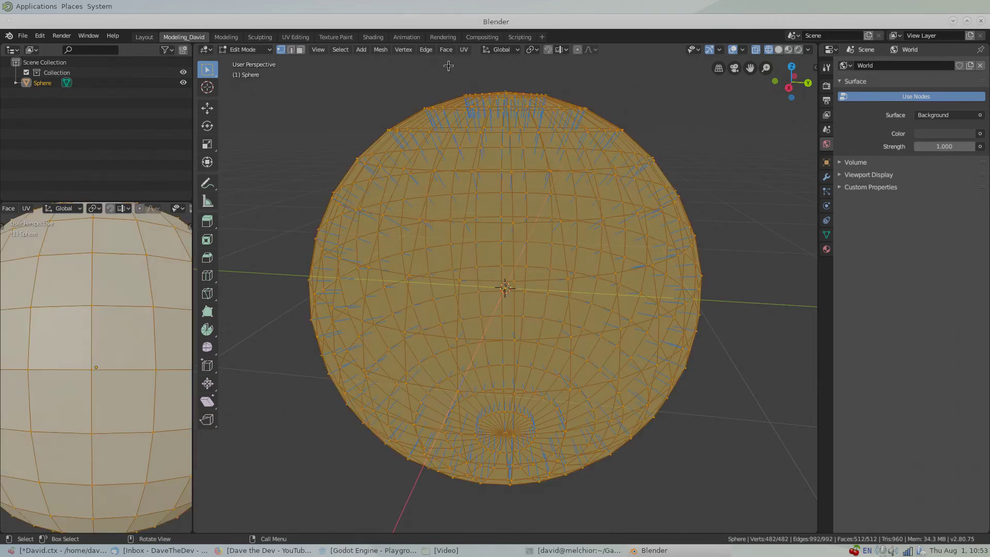
Run Mesh > Normals > Recalculate Outside and orbit to confirm the normals point outward
click(381, 49)
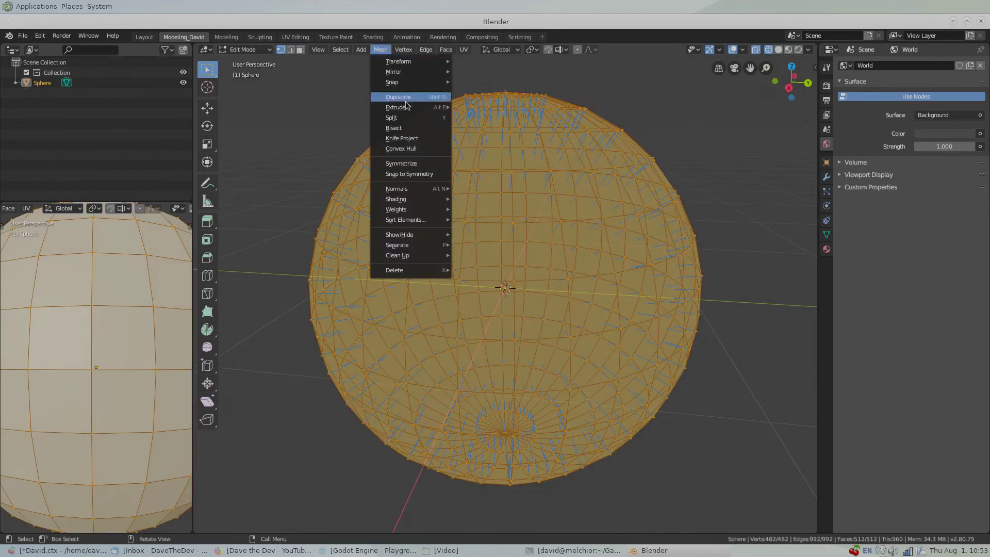
mouse_move(417, 193)
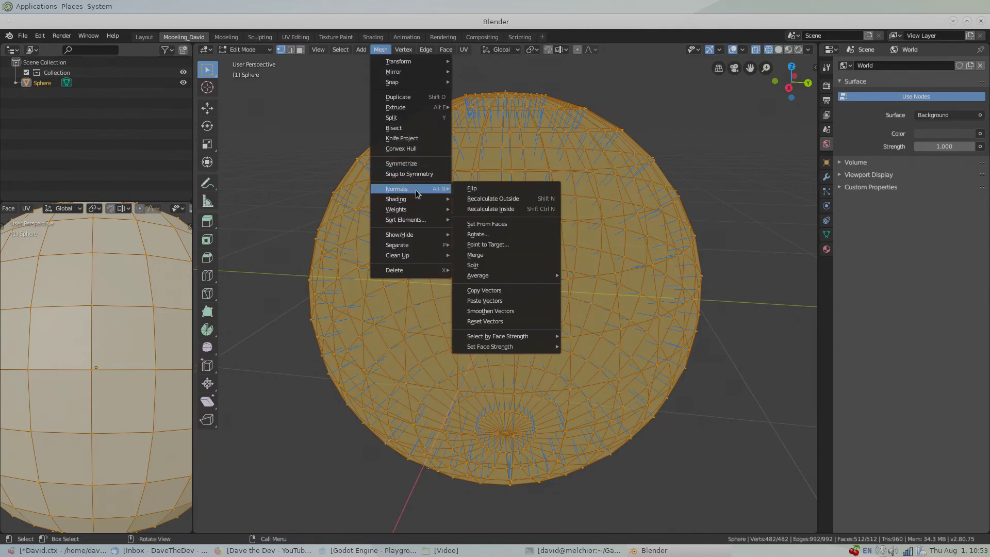
click(509, 200)
scroll(554, 229, down, 1)
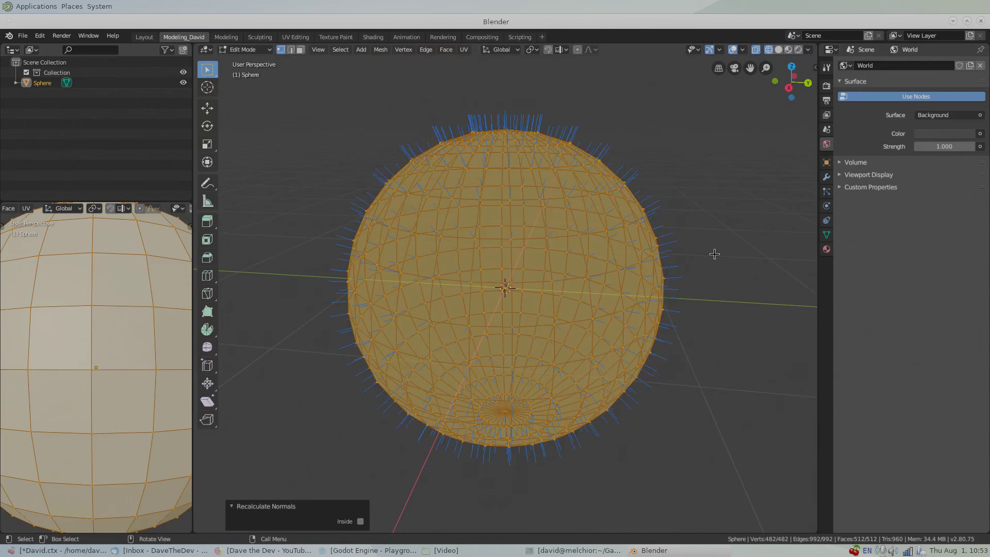
middle_drag(717, 253, 681, 248)
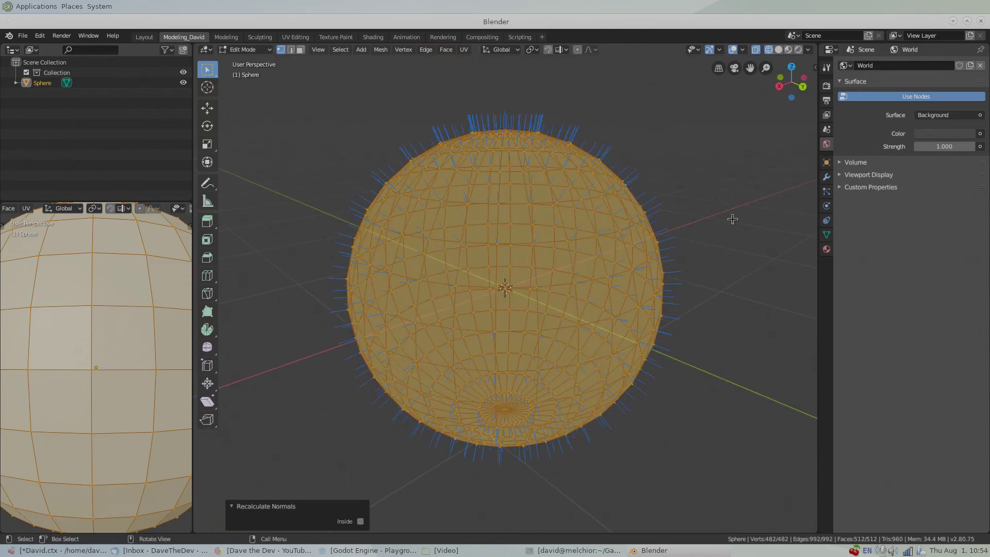